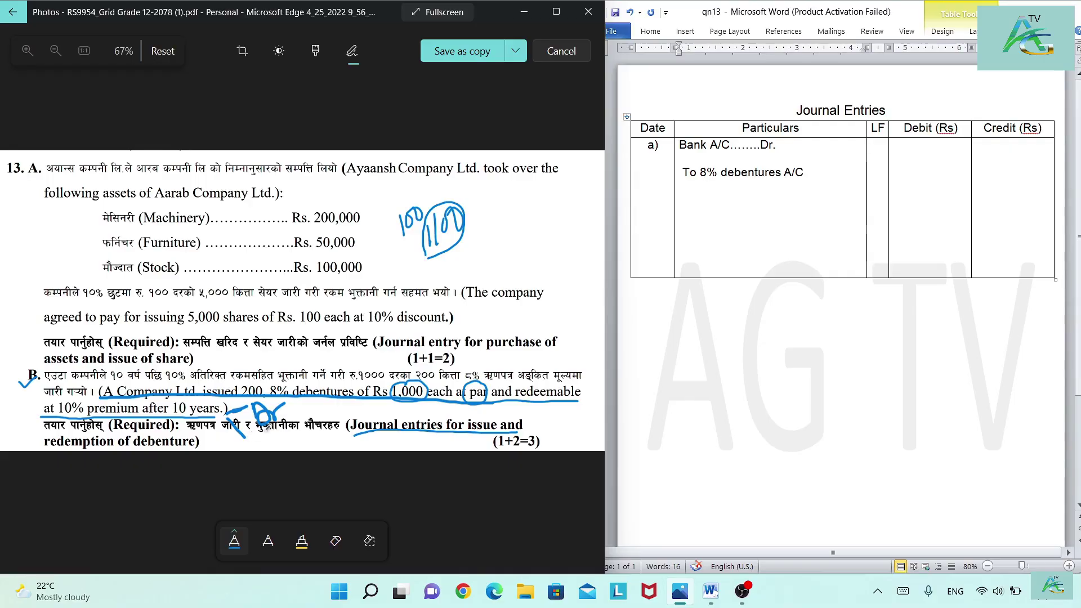
Add 'Loss on redemption A/C ....Dr.' with (200x100) beneath the Bank A/C debit in entry a)
mouse_move(264, 428)
mouse_down()
mouse_move(281, 449)
mouse_move(292, 422)
mouse_up()
click(706, 163)
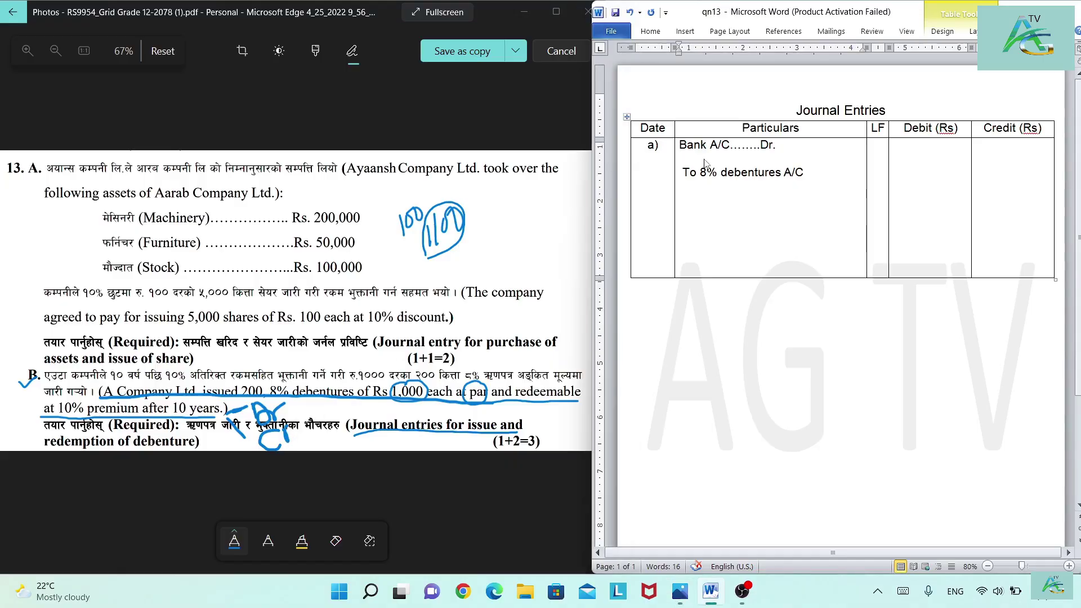
text(Loss on redemption A/C .)
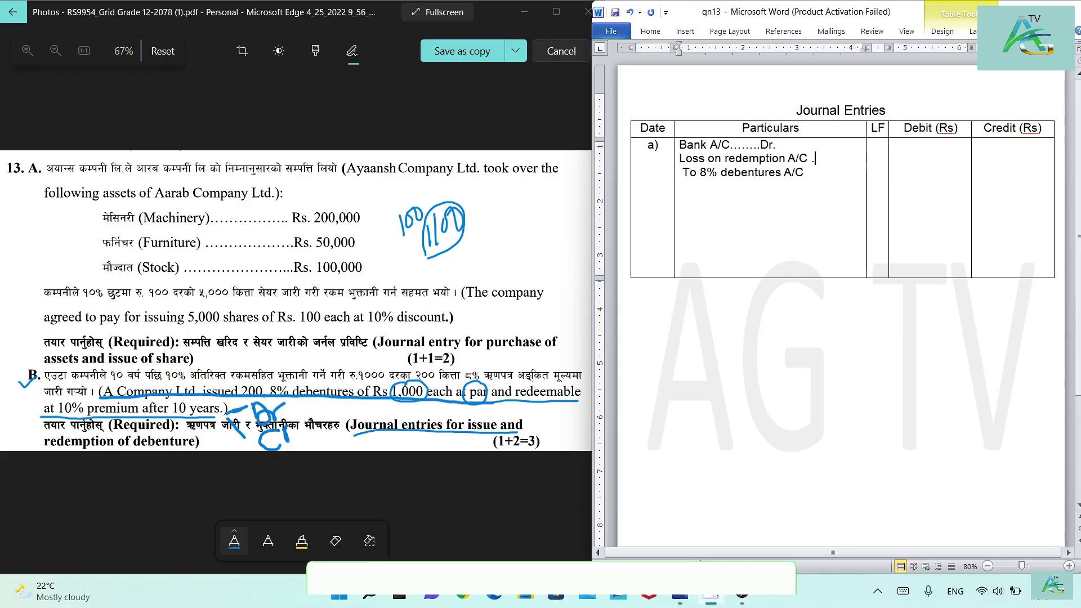
text(...D)
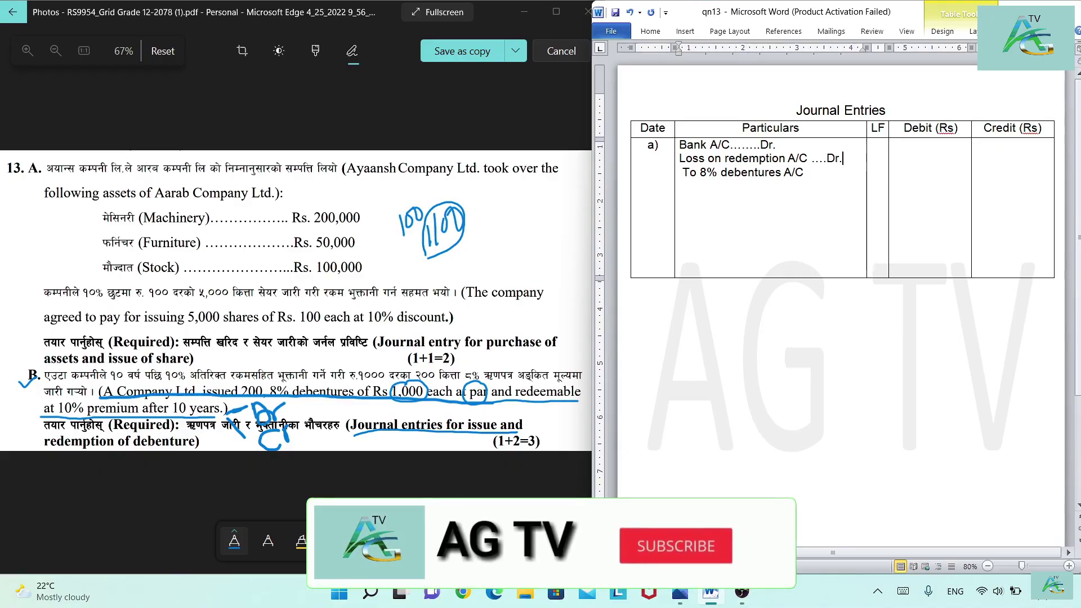
text(r.)
key(Return)
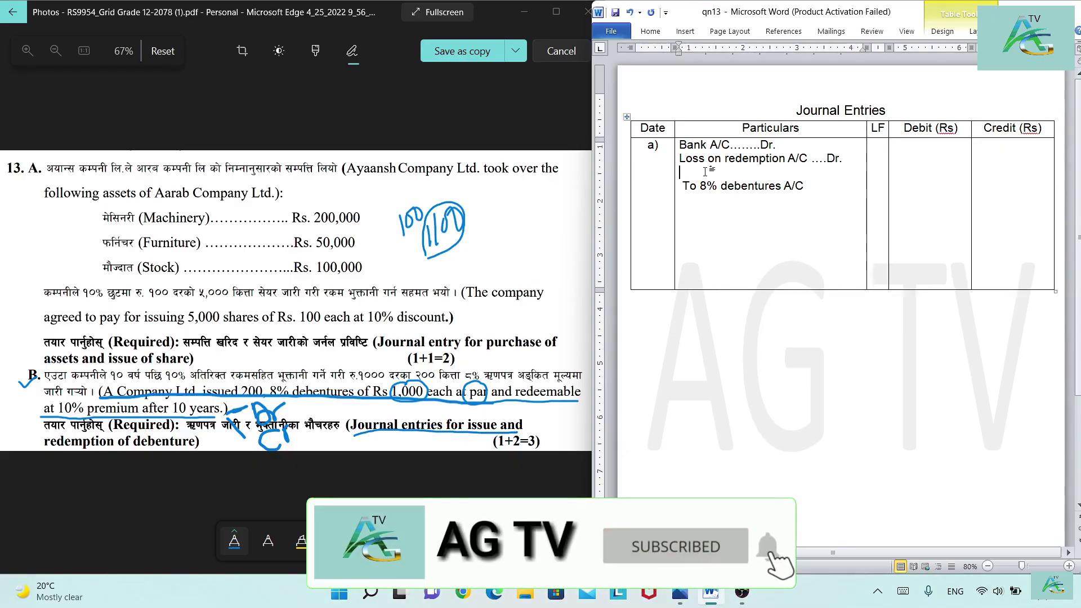
text((200x100))
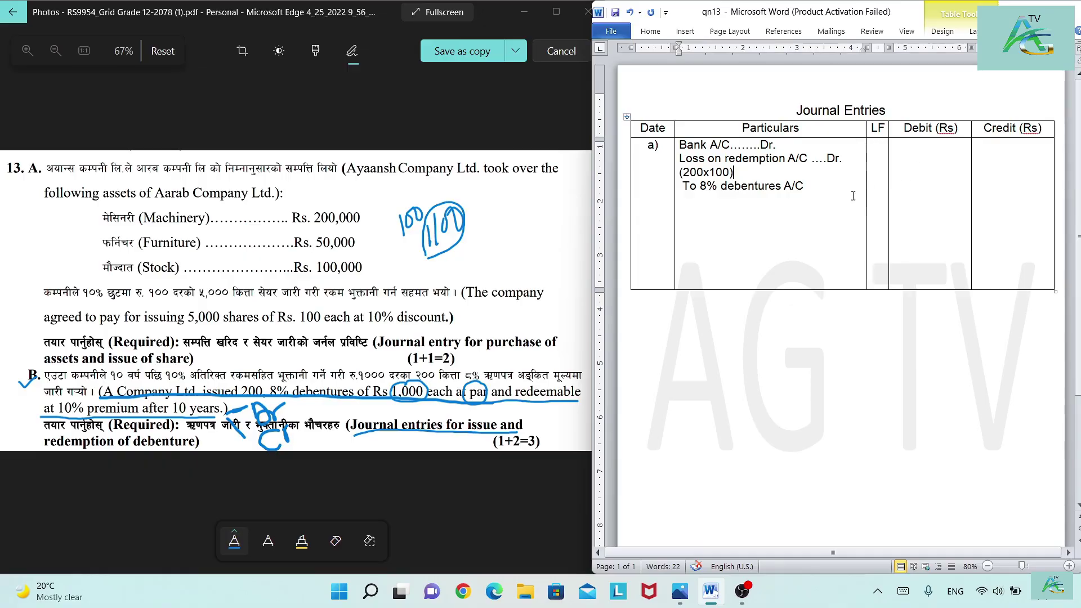
Add the credit line 'To premium on redemption A/C' followed by (200x100)
key(Return)
text(To premium on redemption A/C)
key(Return)
text((200x100))
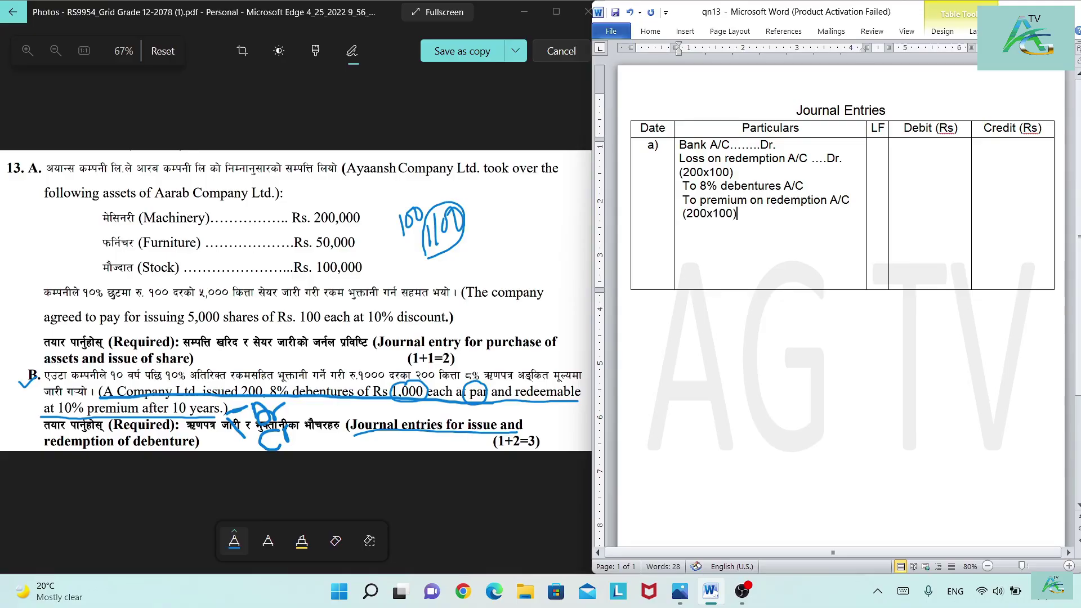
click(785, 147)
Add (200x1,000) under Bank A/C and enter debits of 2,00,000 and 20,000
key(Return)
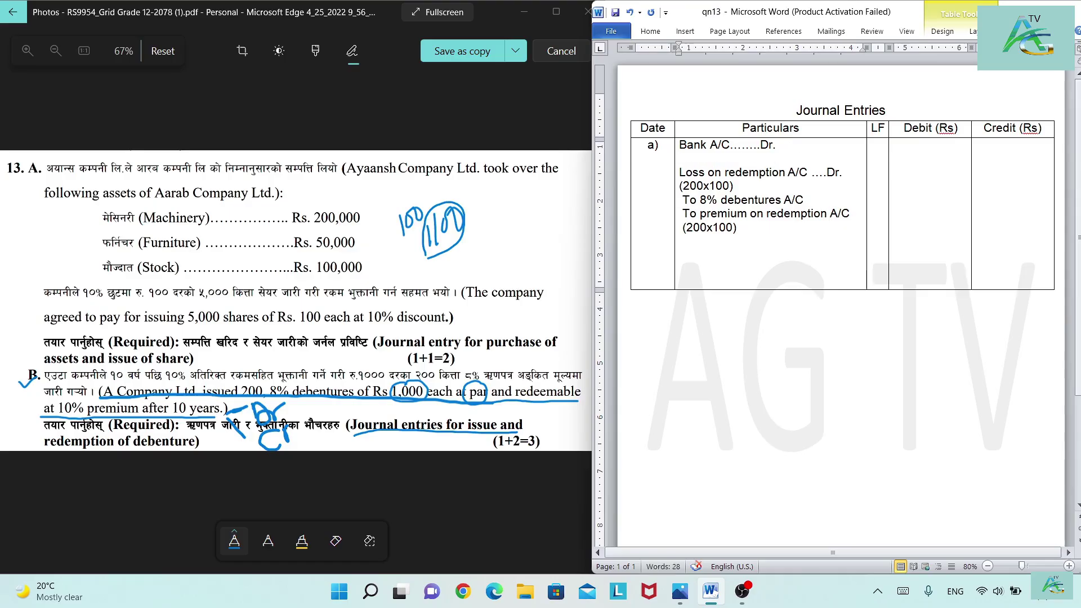
text((200x1,000))
click(910, 146)
text(2,00,000)
key(Return)
key(Return)
text(20,000)
Enter credits of 2,00,000 and 20,000 for the debentures and premium lines
key(Tab)
key(Return)
key(Return)
key(Return)
key(Return)
text(2,00,000)
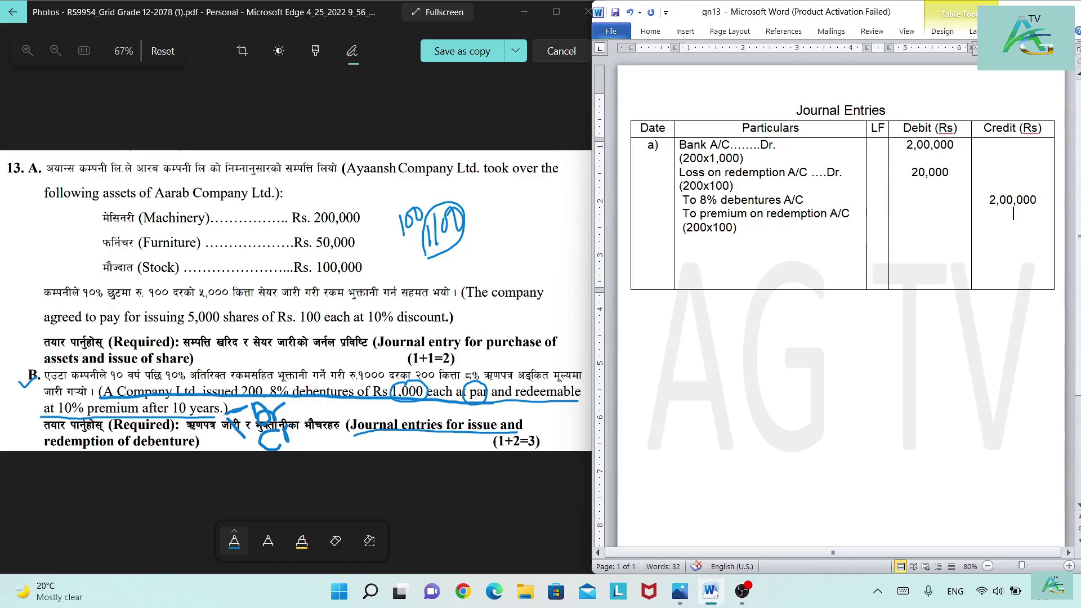
key(Return)
text(20,000)
Type the narration '(Being issued 200,8% debentures of Rs. 1,000 each at par & redeemable at 10% premium)'
click(806, 231)
key(Return)
text((Being iss)
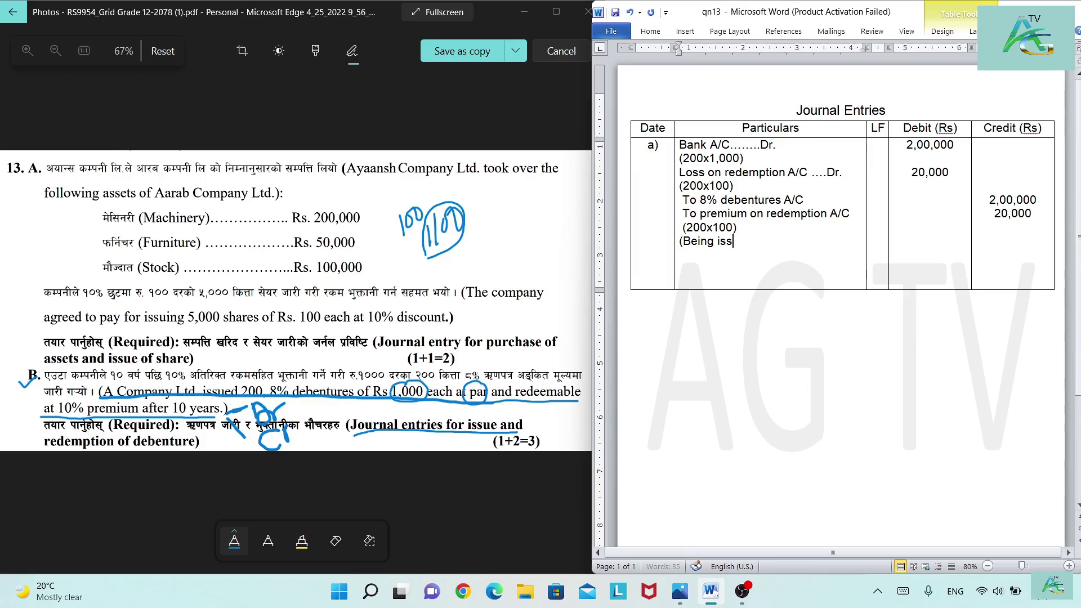
text(ued 200,8% debentures of Rs. 1)
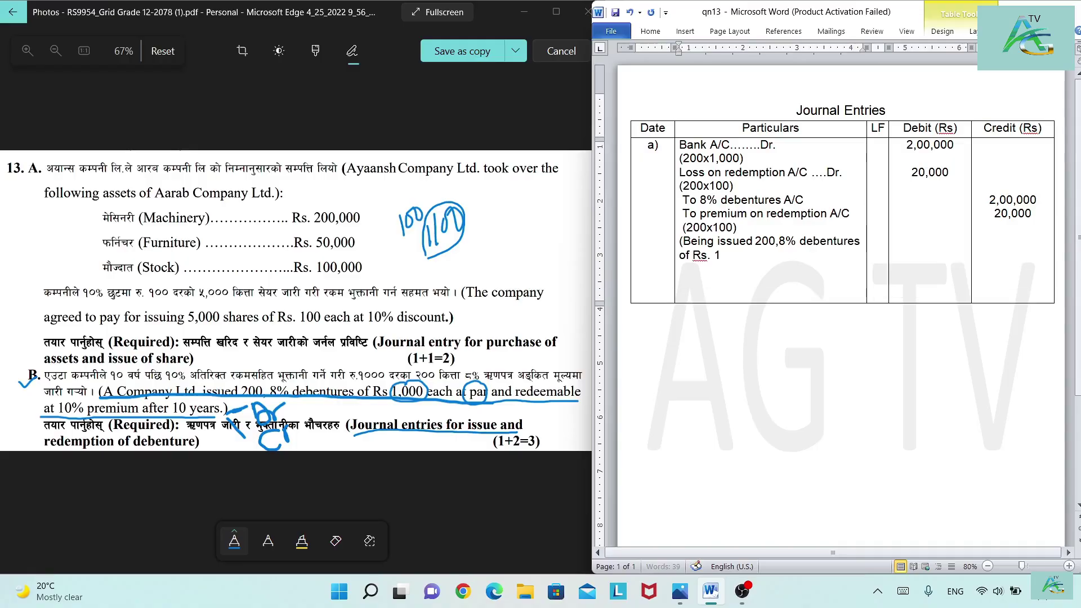
text(,000 each at par)
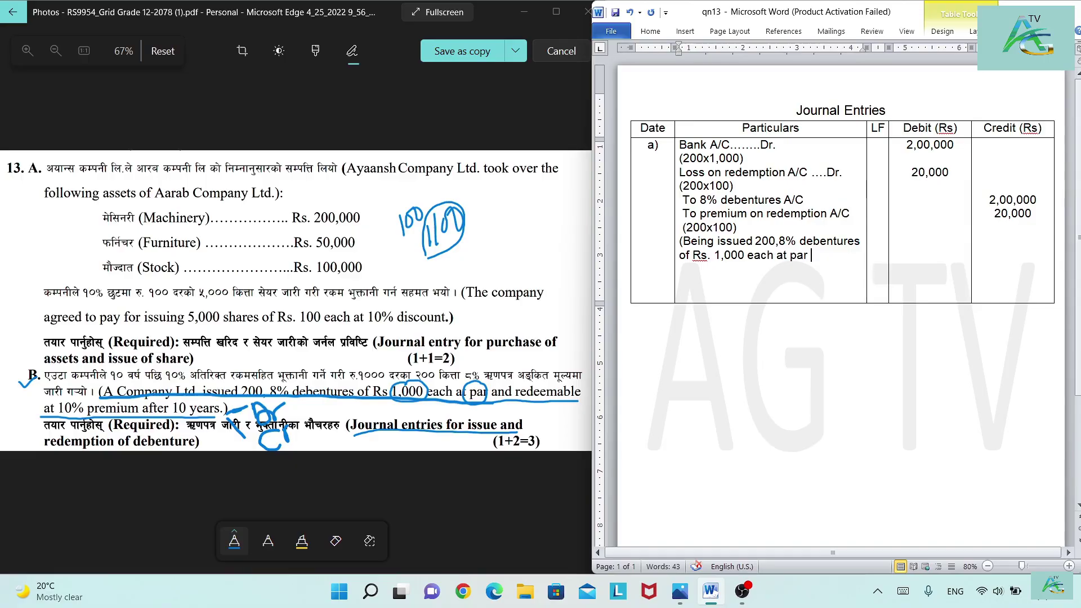
text( & redeemable )
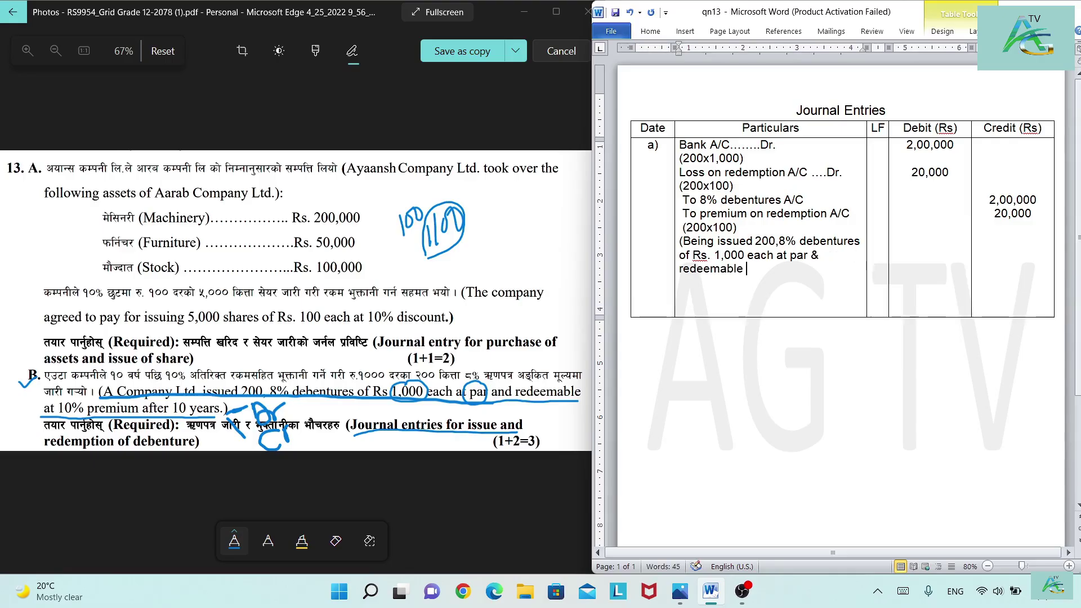
text(at 10% premium)
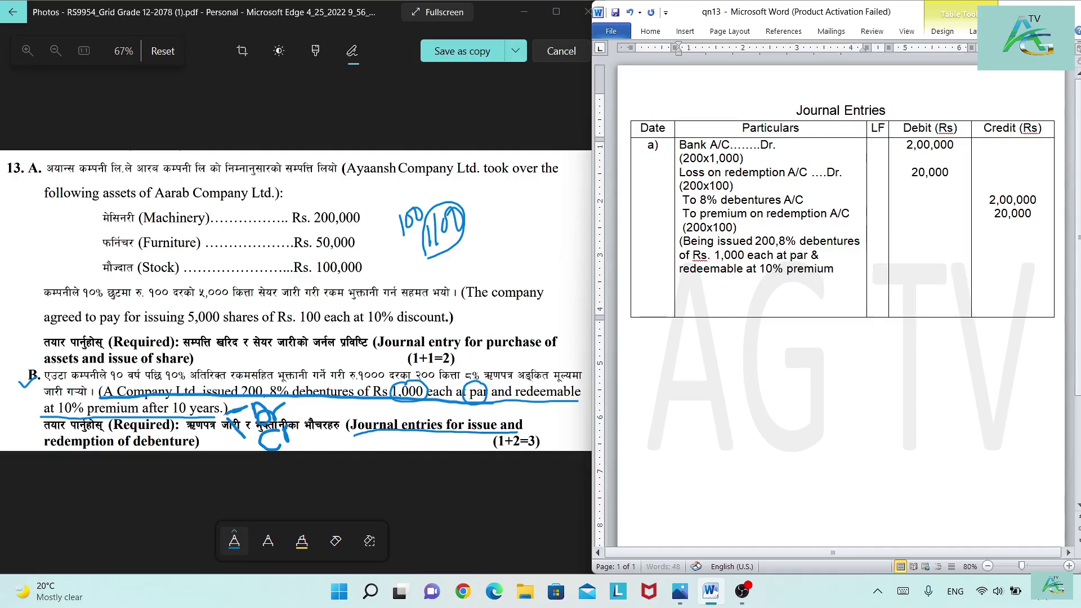
text())
Leave a blank line after the narration and move to the Date cell for the next entry
key(Return)
key(Return)
key(Return)
click(661, 283)
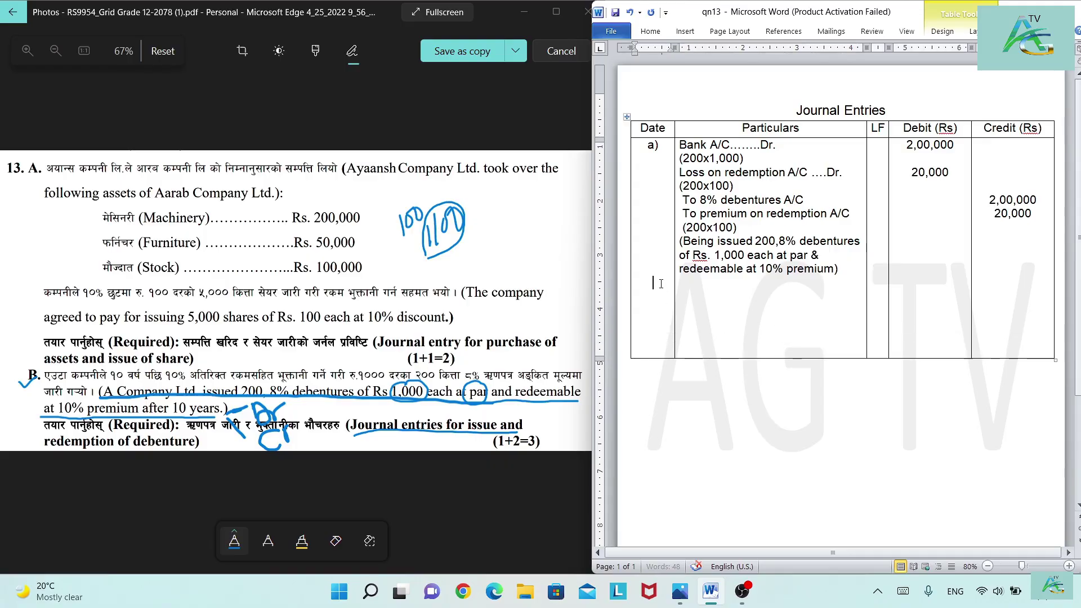
Label entry b) and type the debit line '8% debentures A/C ..........Dr.'
key(Return)
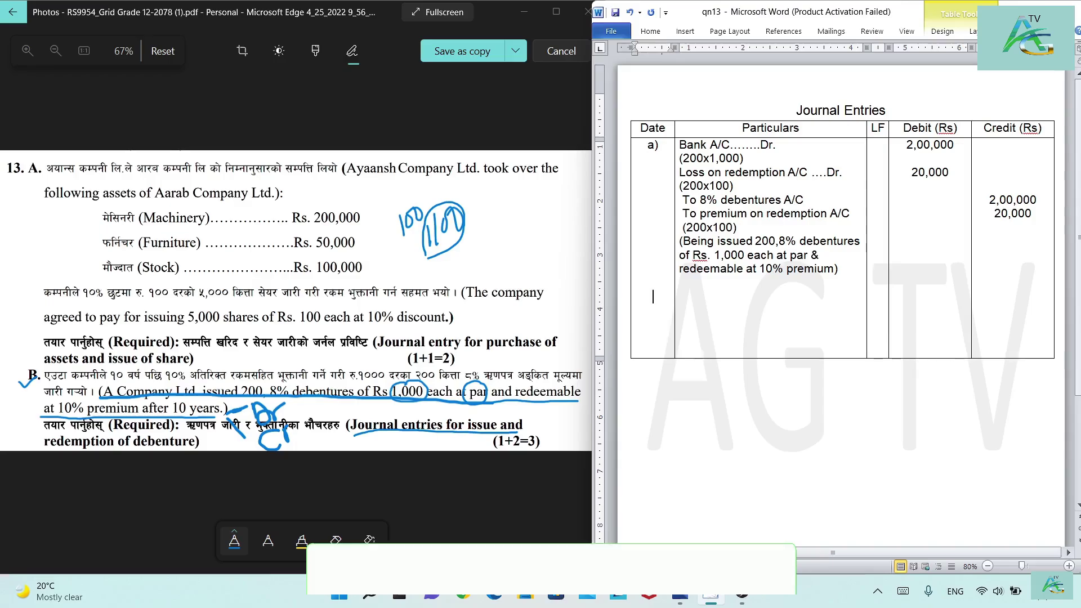
text(b))
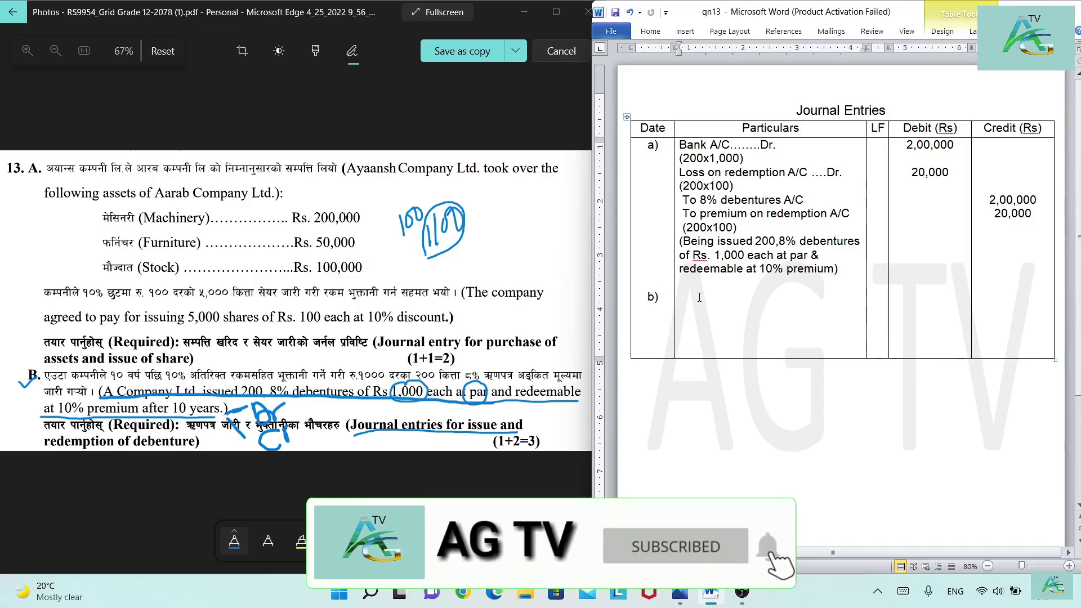
drag(810, 200, 705, 198)
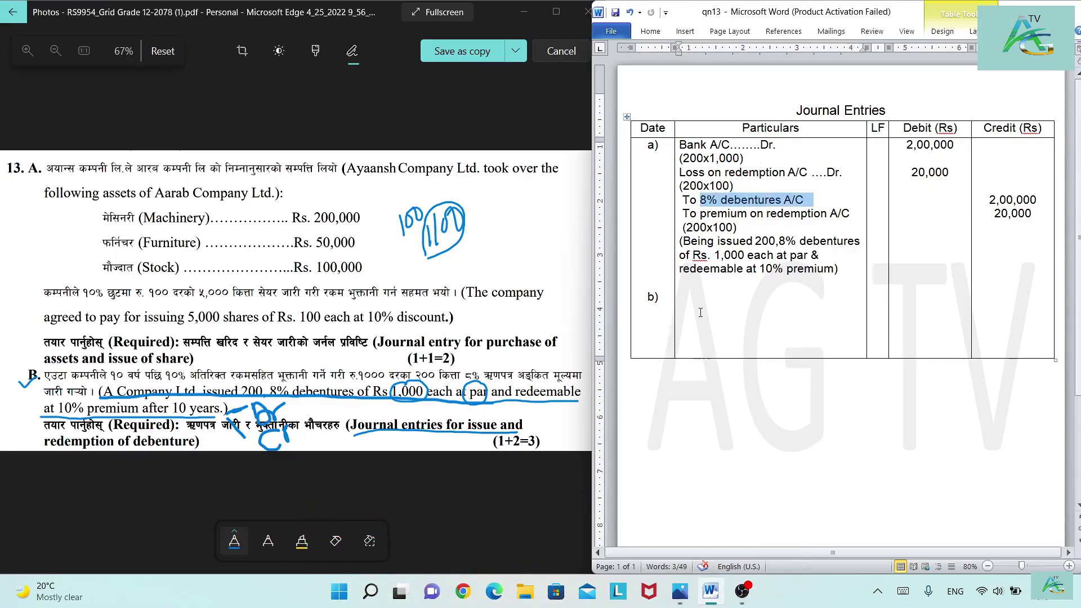
click(709, 185)
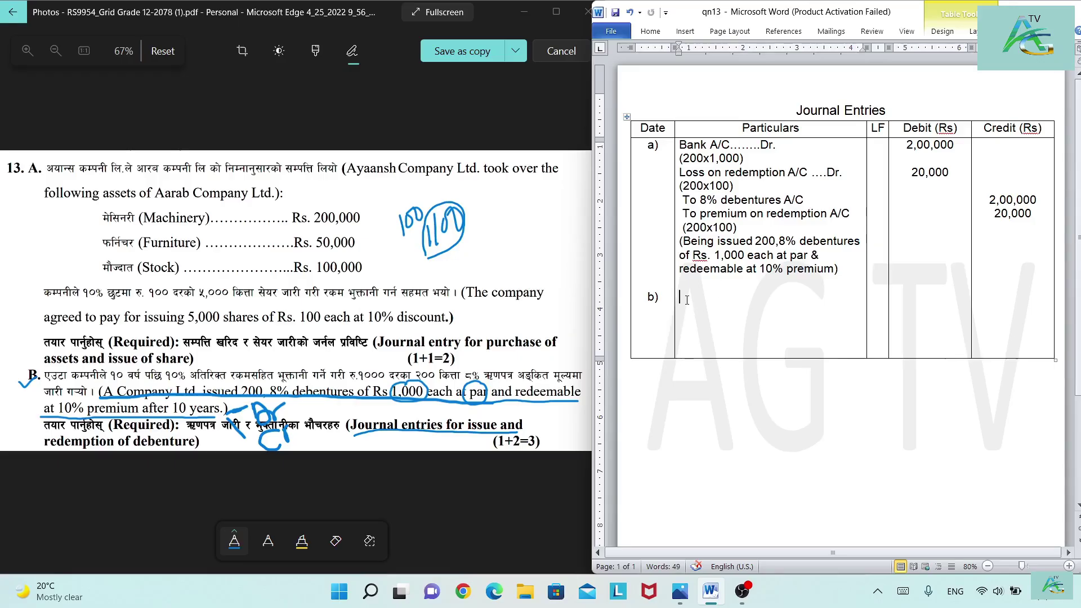
text(8% debent)
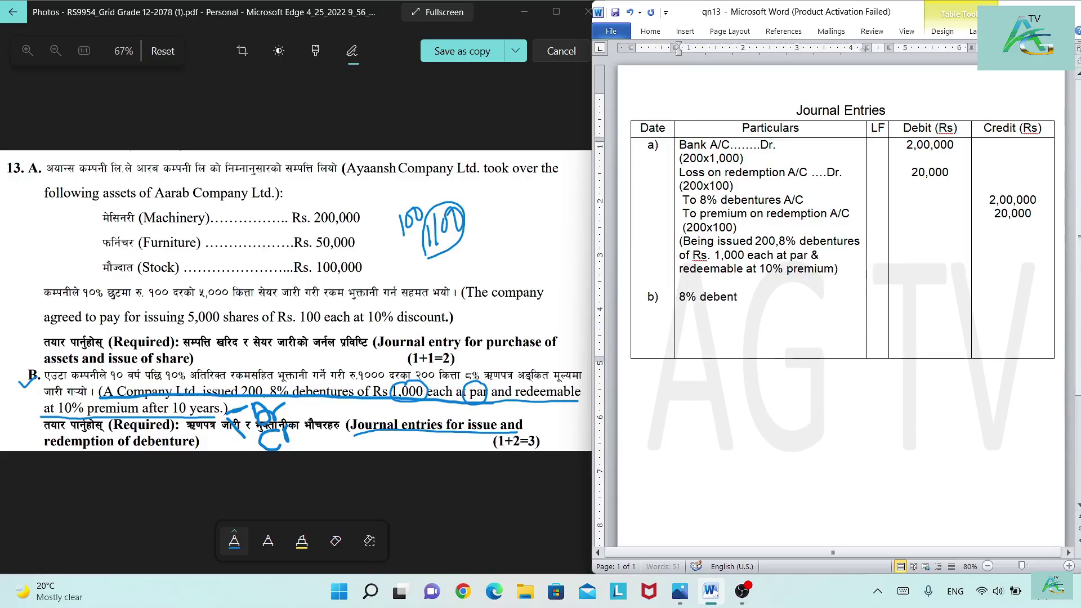
text(ures A/C ..........Dr.)
Add the credit line 'To Bank A/C' with (200 x 1100) below a blank line
key(Return)
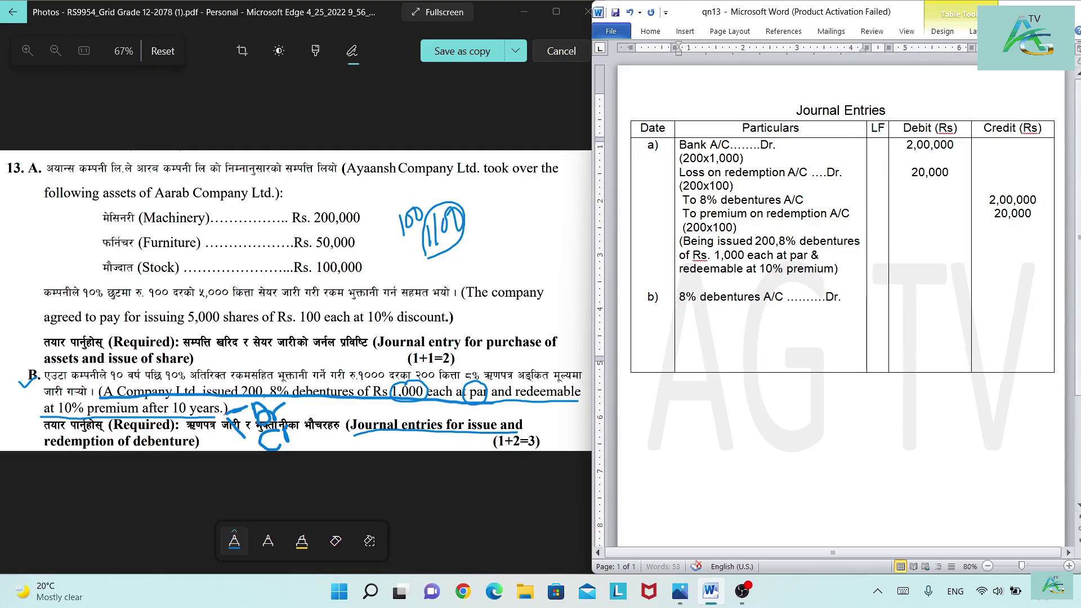
key(Return)
text(To)
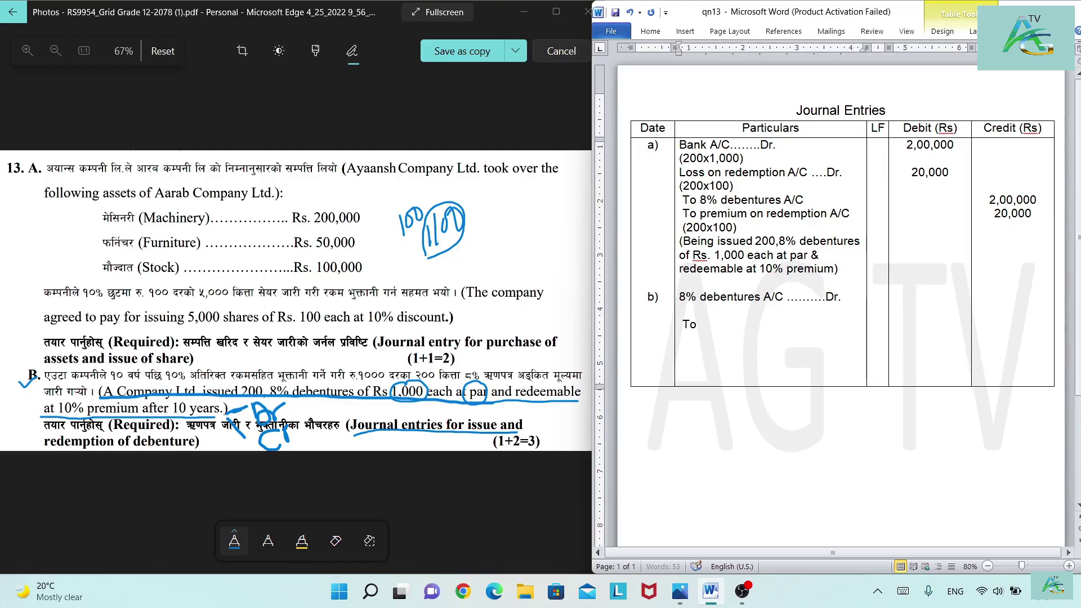
text( Bank A/C)
key(Return)
text(()
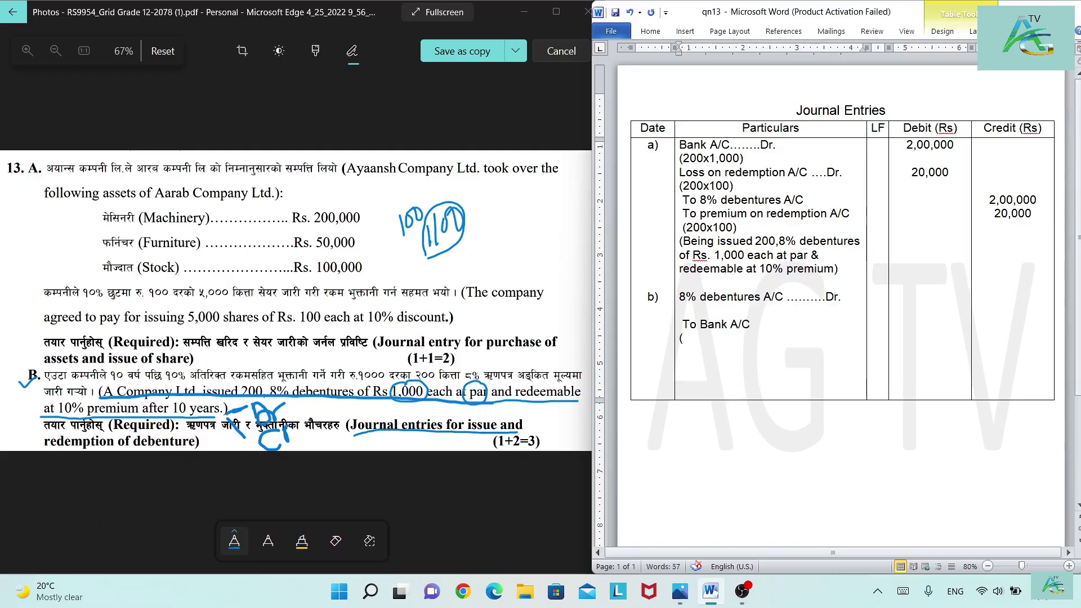
text(200 x 1100))
Fill the blank line with 'Premium on redemption A/C ..Dr.' and (200x100)
drag(733, 227, 729, 216)
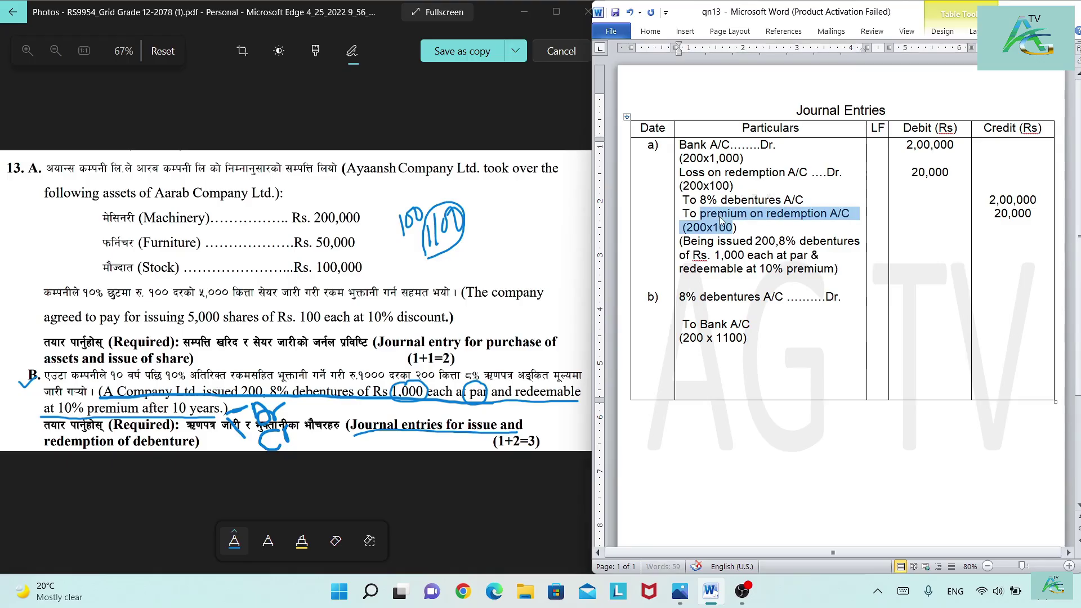
click(696, 314)
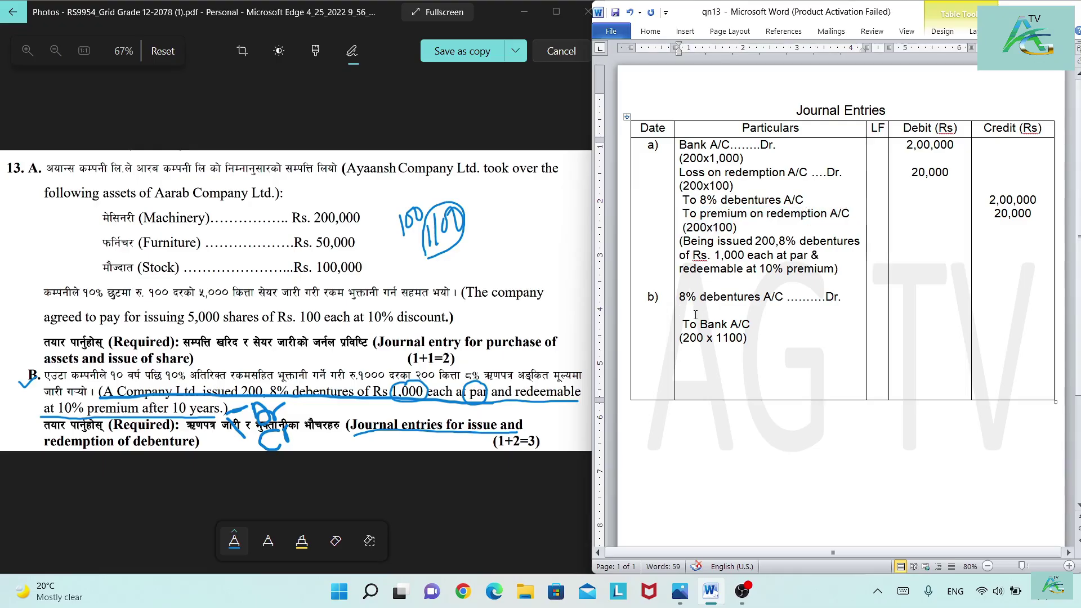
text(Premium on redemption A)
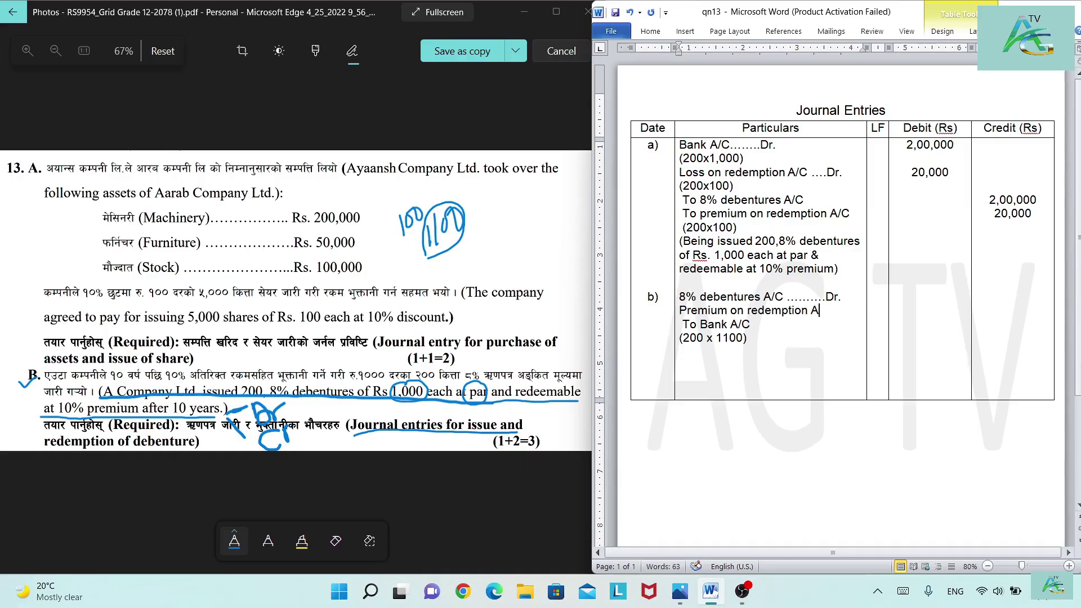
text(/C ..Dr.)
key(Return)
text(()
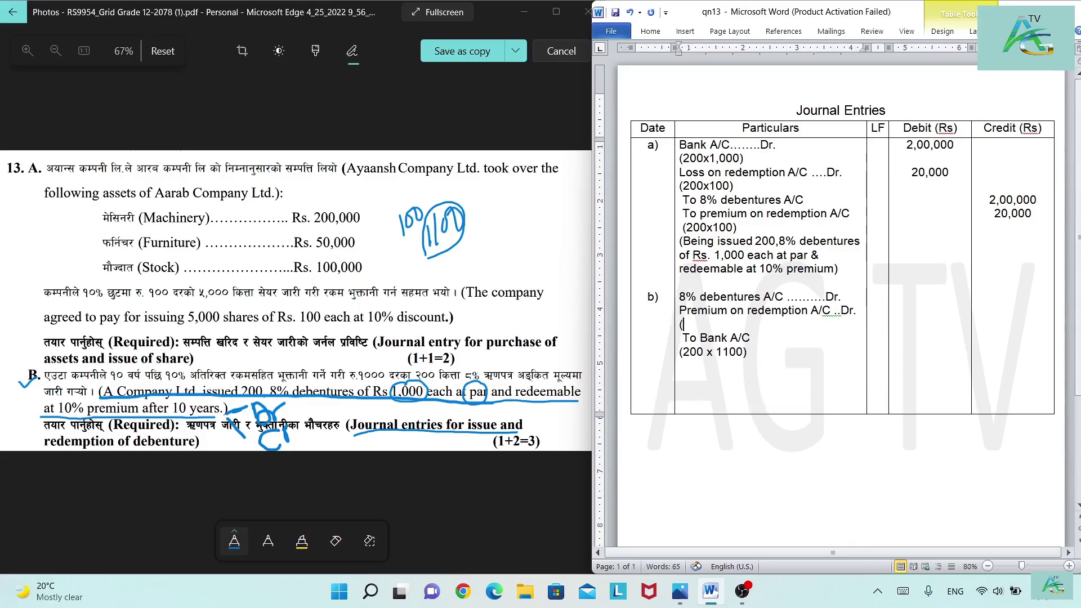
text(200x100))
Insert (200x1000) beneath the 8% debentures debit line
click(846, 296)
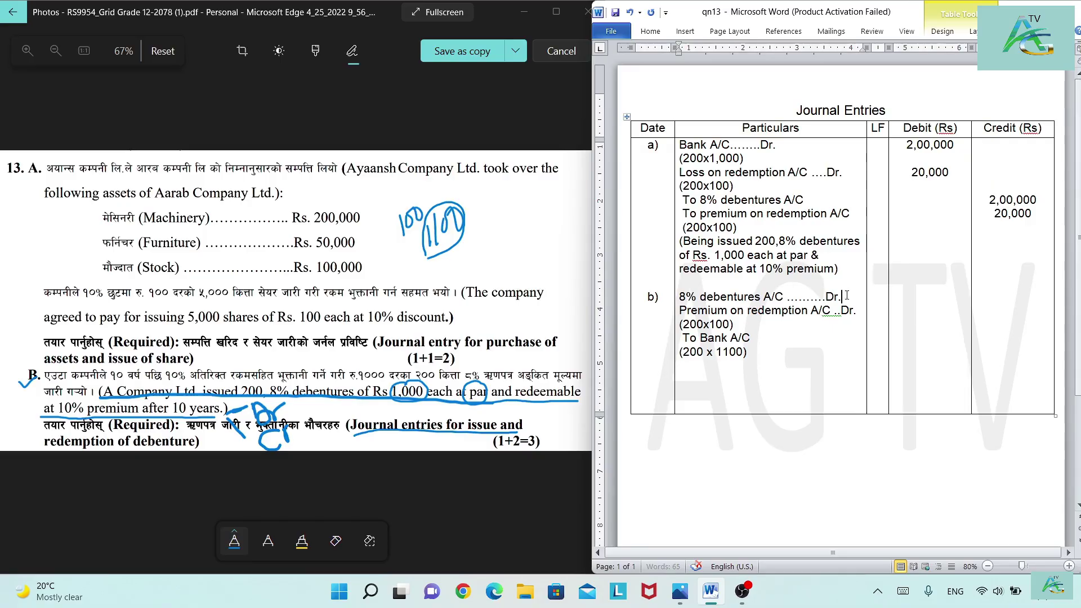
key(Return)
text((200x1000))
click(955, 196)
Enter debits of 2,00,000 and 20,000 and a 2,20,000 credit to Bank for entry b)
key(Down)
text(2)
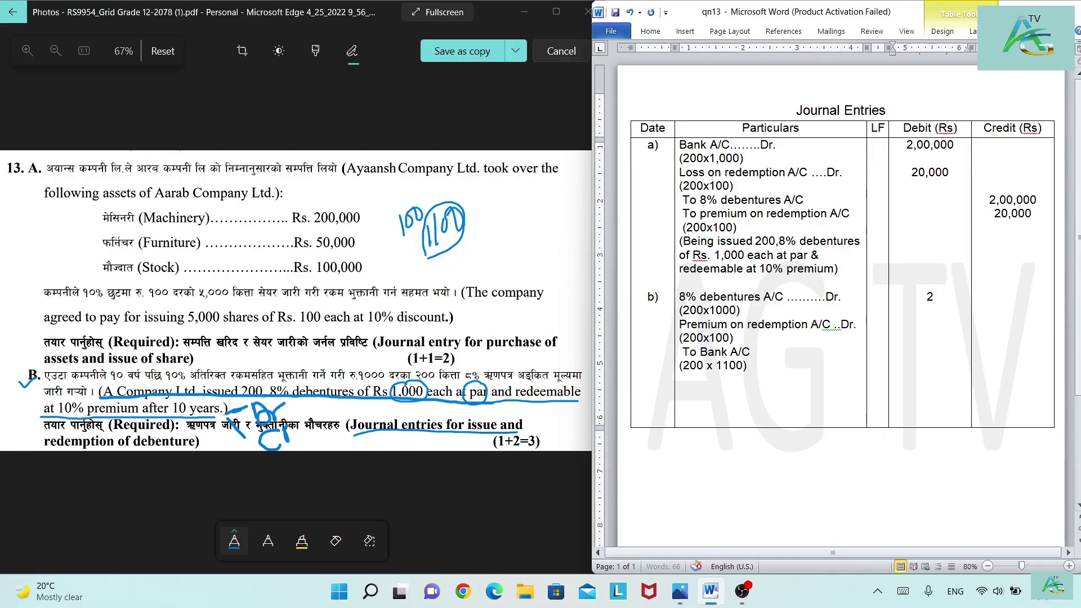
text(,00,000)
key(Return)
text(20,000)
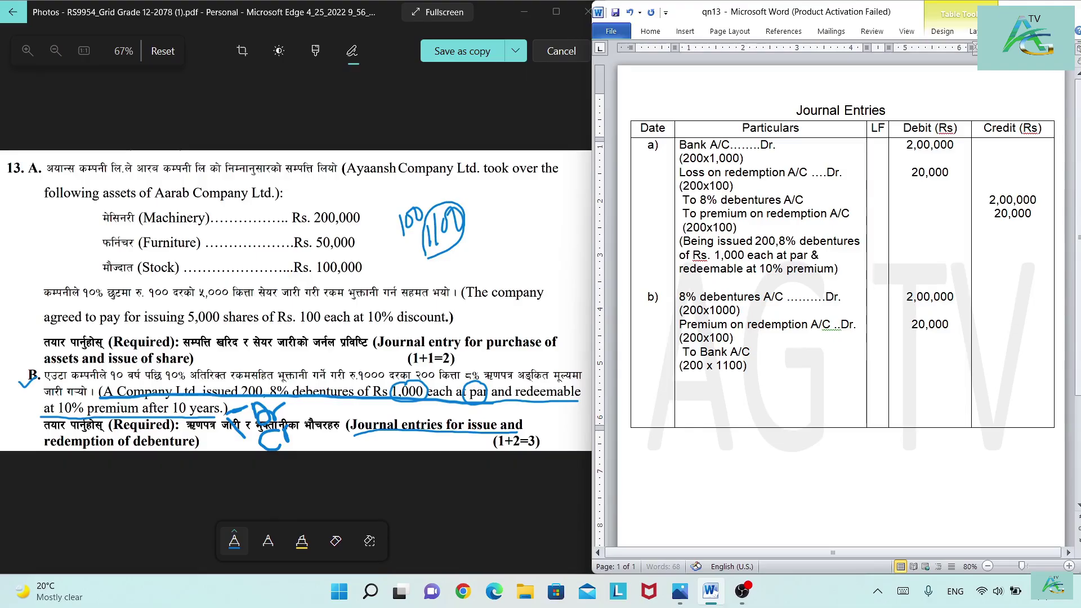
text(2,20,000)
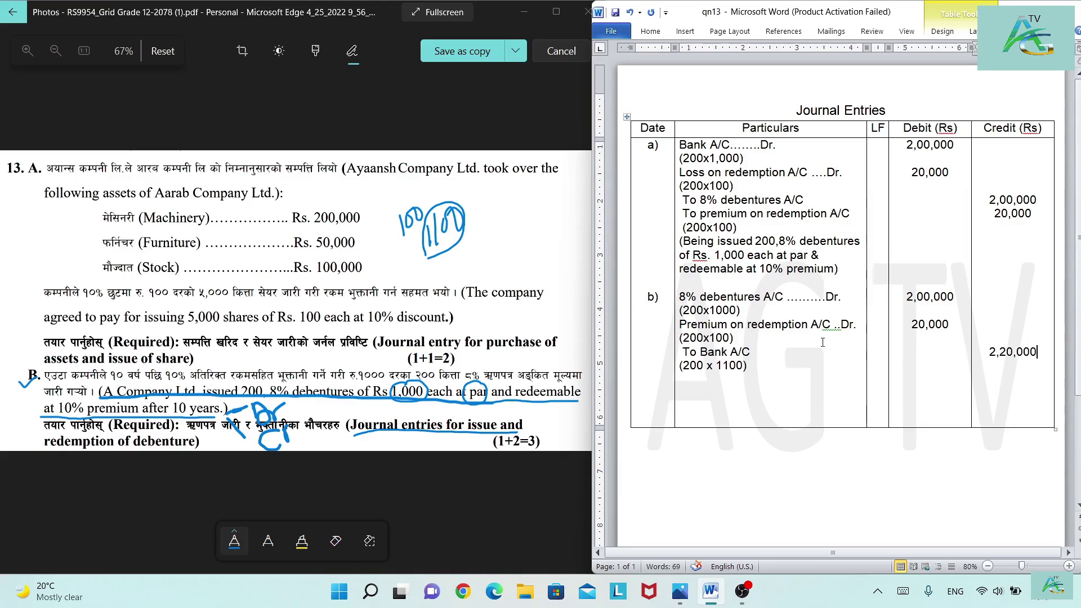
drag(680, 297, 782, 361)
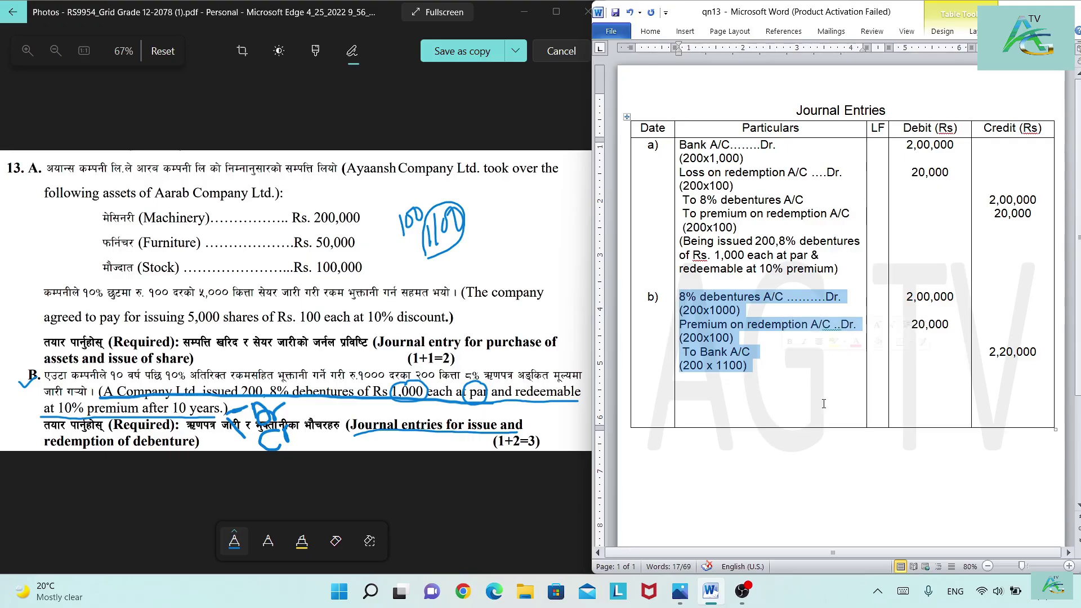
click(836, 377)
Type '(Being redemption of debentures)' under (200 x 1100), correcting a misspelling
drag(780, 372, 683, 297)
click(748, 383)
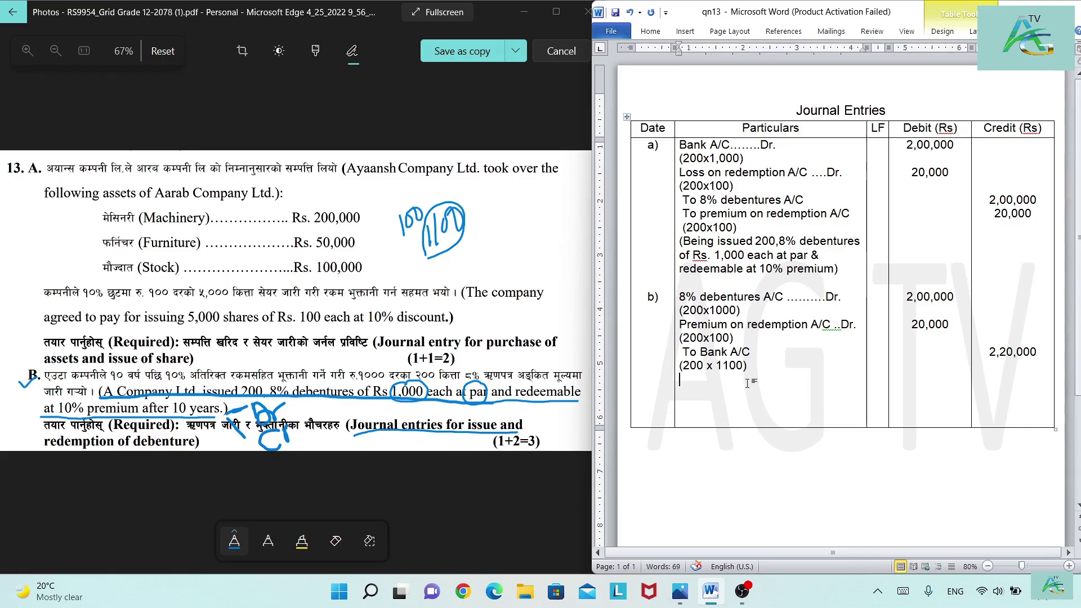
text((Being )
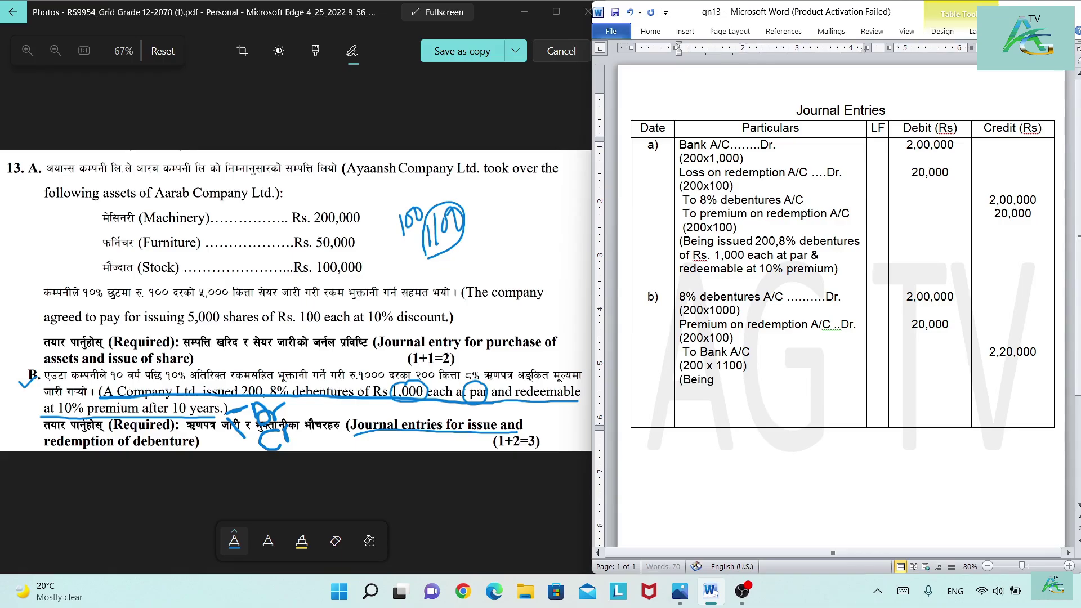
text(redemption of debentur)
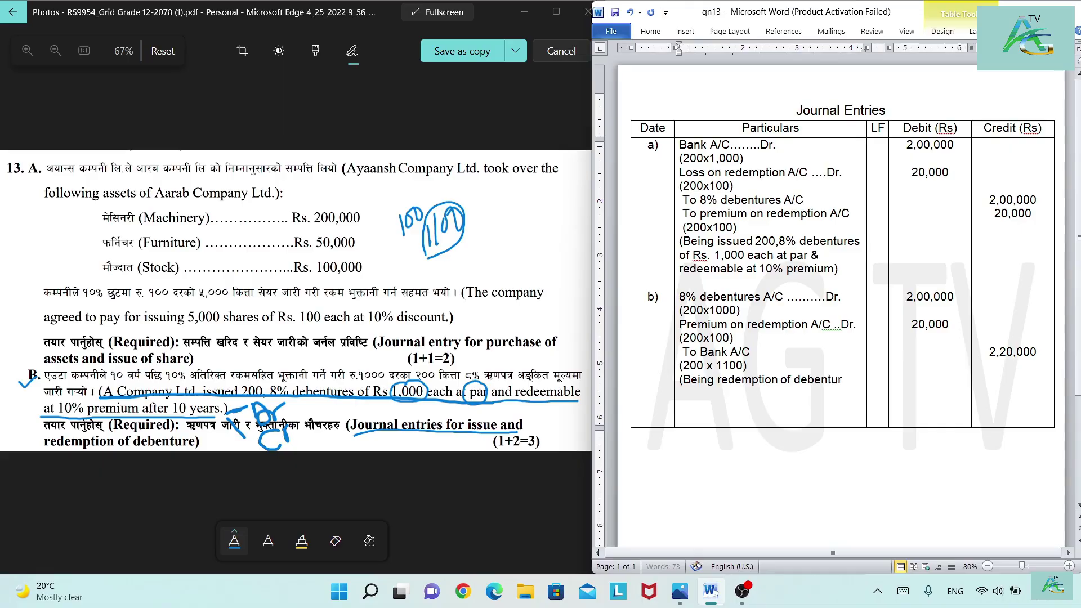
text(es))
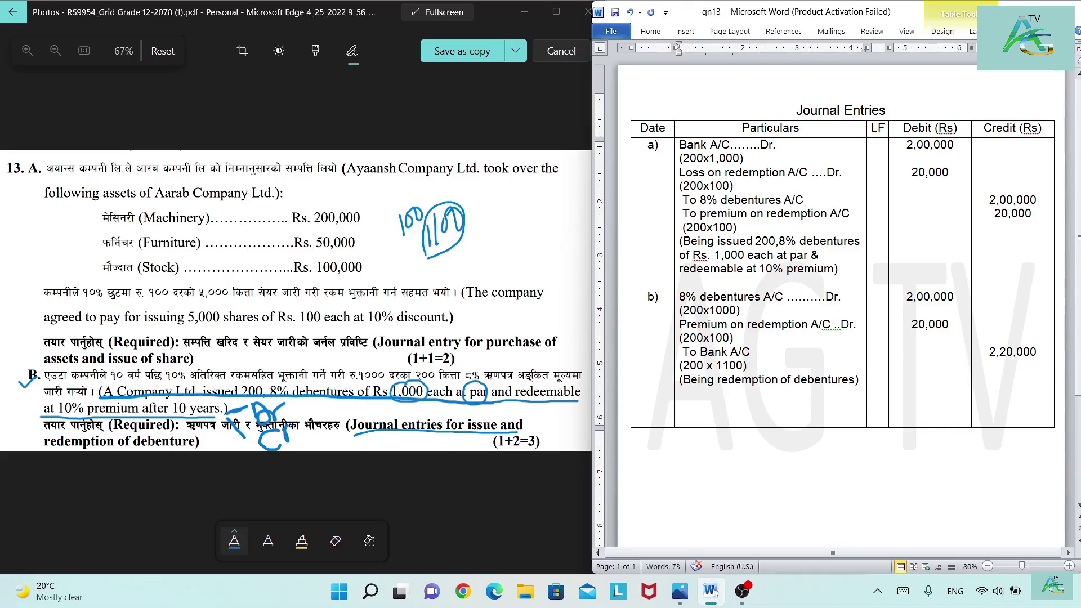